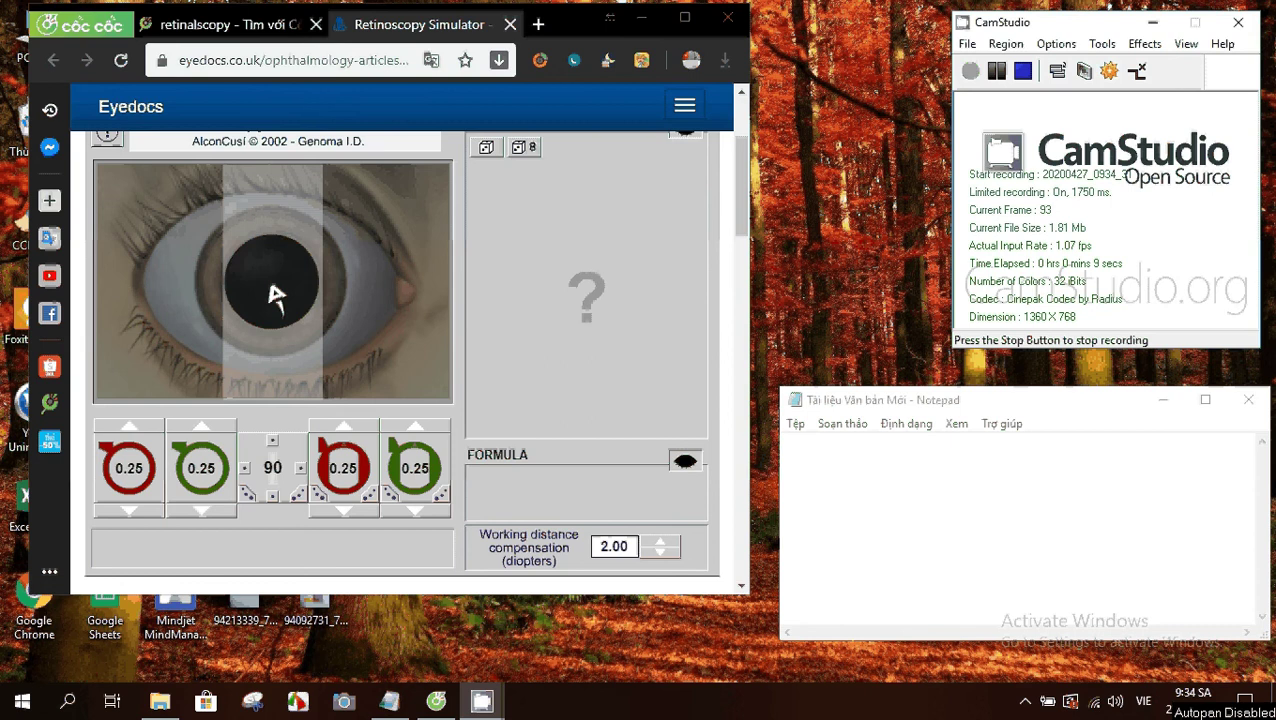
Step: Set the green plus sphere lens to 5.25 and place it over the eye
left_click(205, 432)
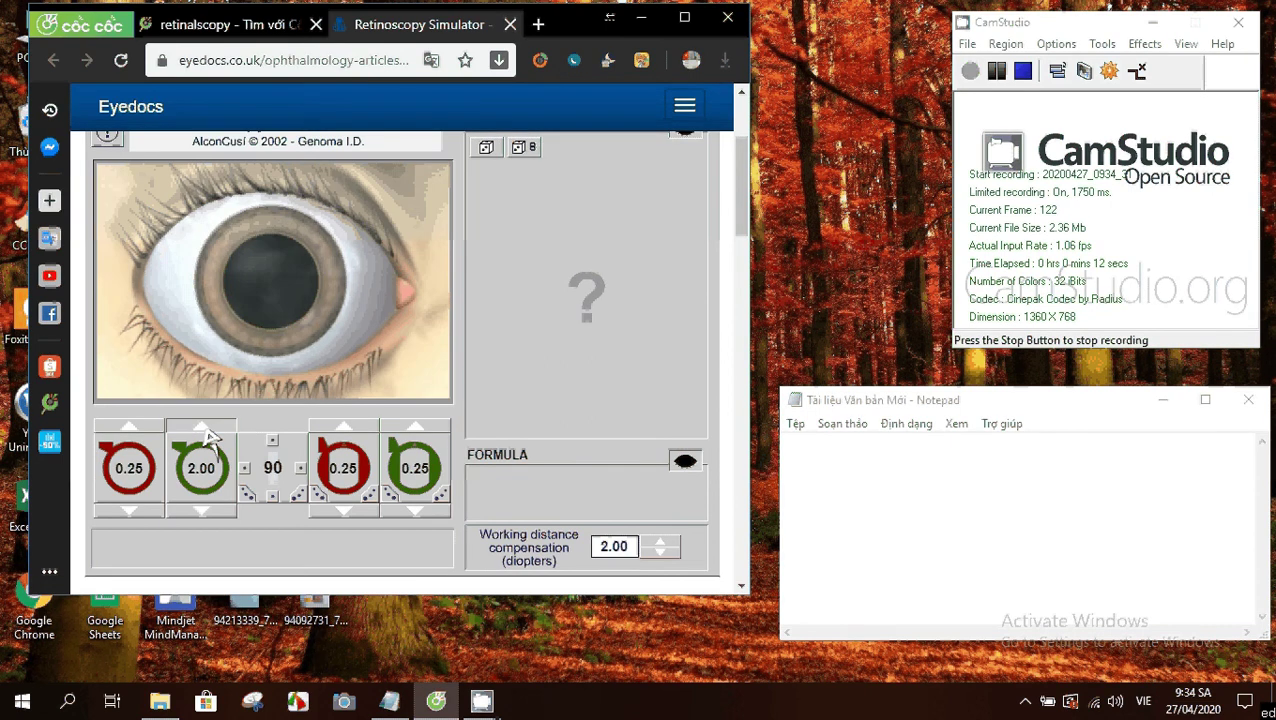
left_click(205, 432)
left_click(205, 432)
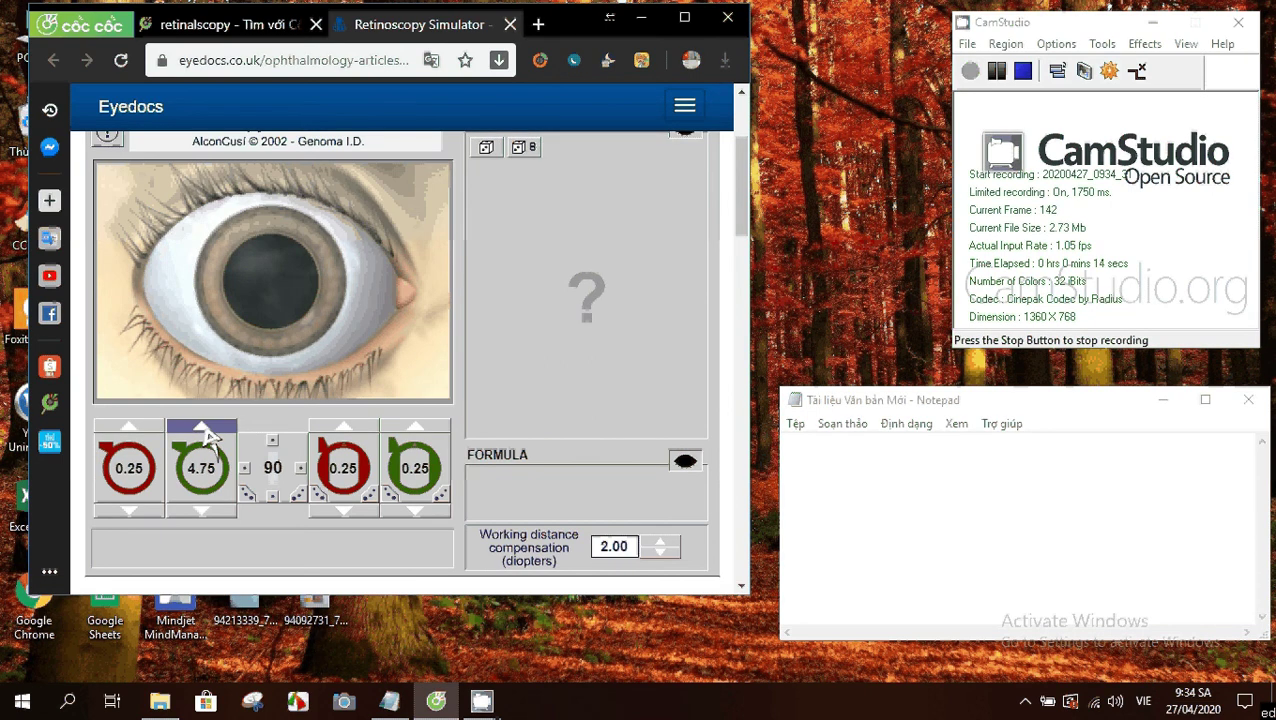
left_click(205, 432)
left_click_drag(198, 480, 252, 372)
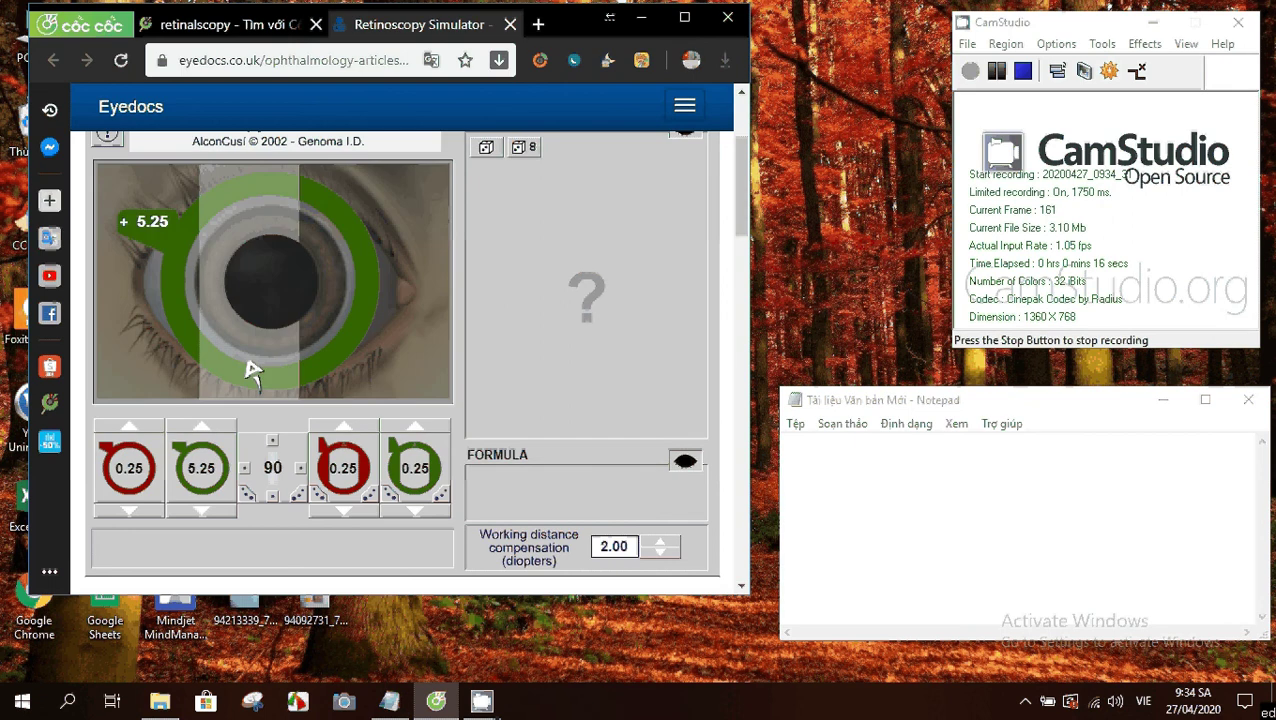
Step: Set the red minus sphere lens to 5.25 and place it over the eye
left_click(141, 424)
left_click(141, 428)
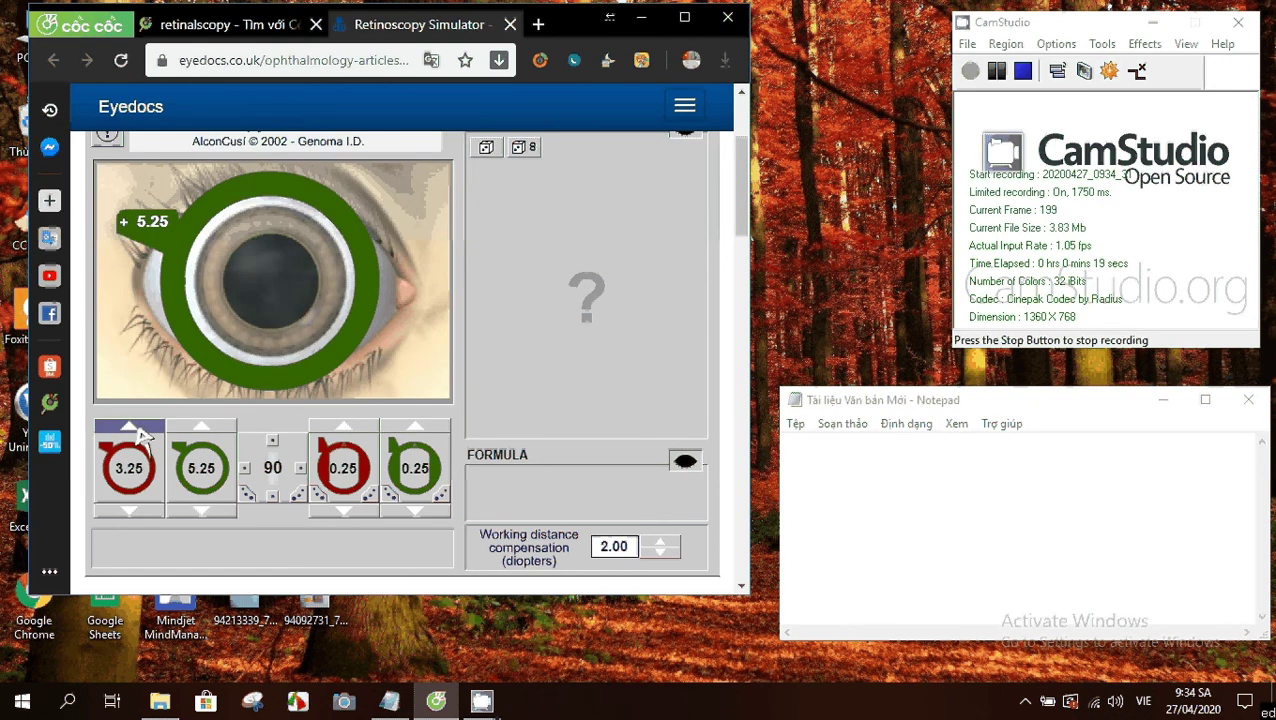
left_click(141, 428)
left_click(141, 428)
left_click(157, 487)
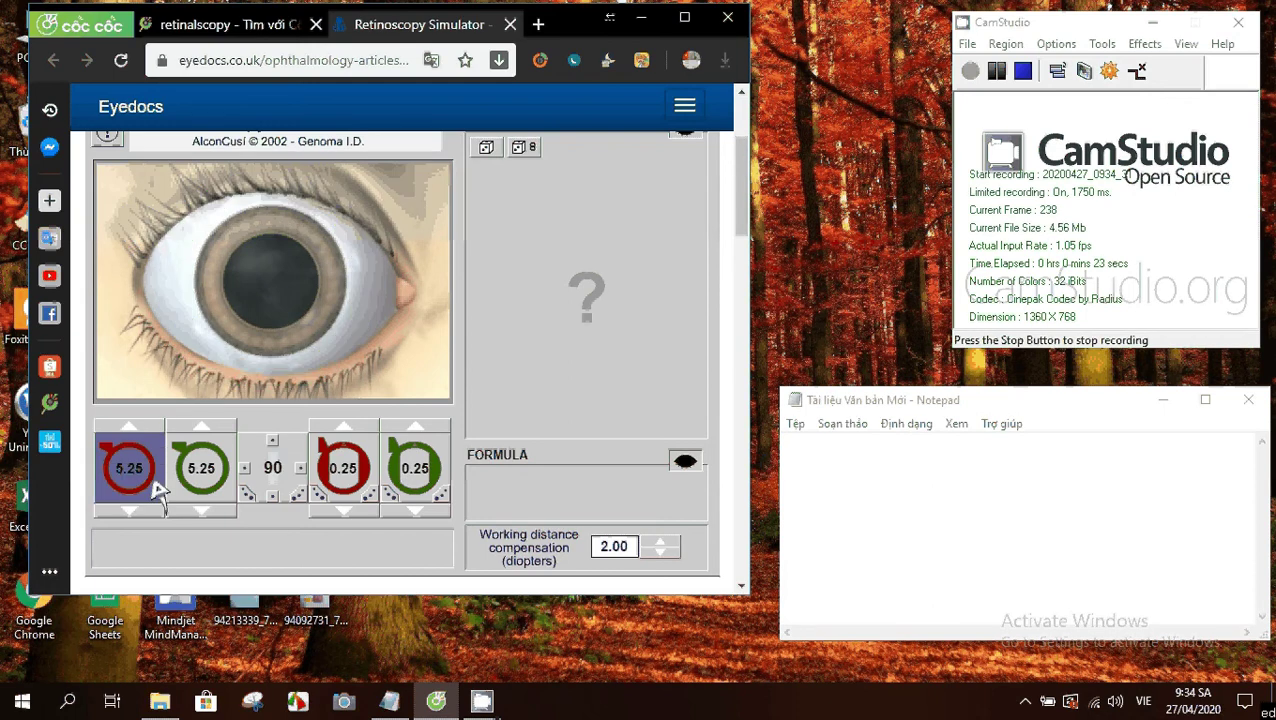
left_click_drag(157, 487, 237, 360)
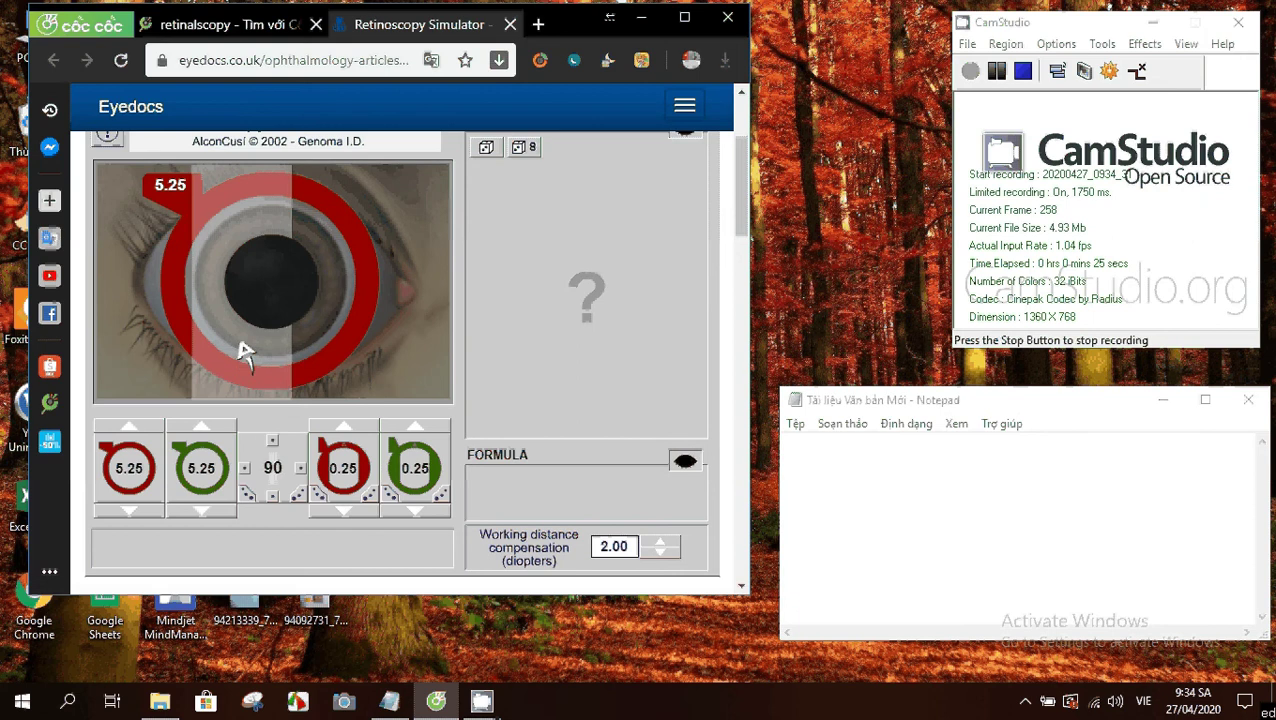
Step: Raise the green plus sphere lens to 12.00 and check the reflex through it
left_click(201, 428)
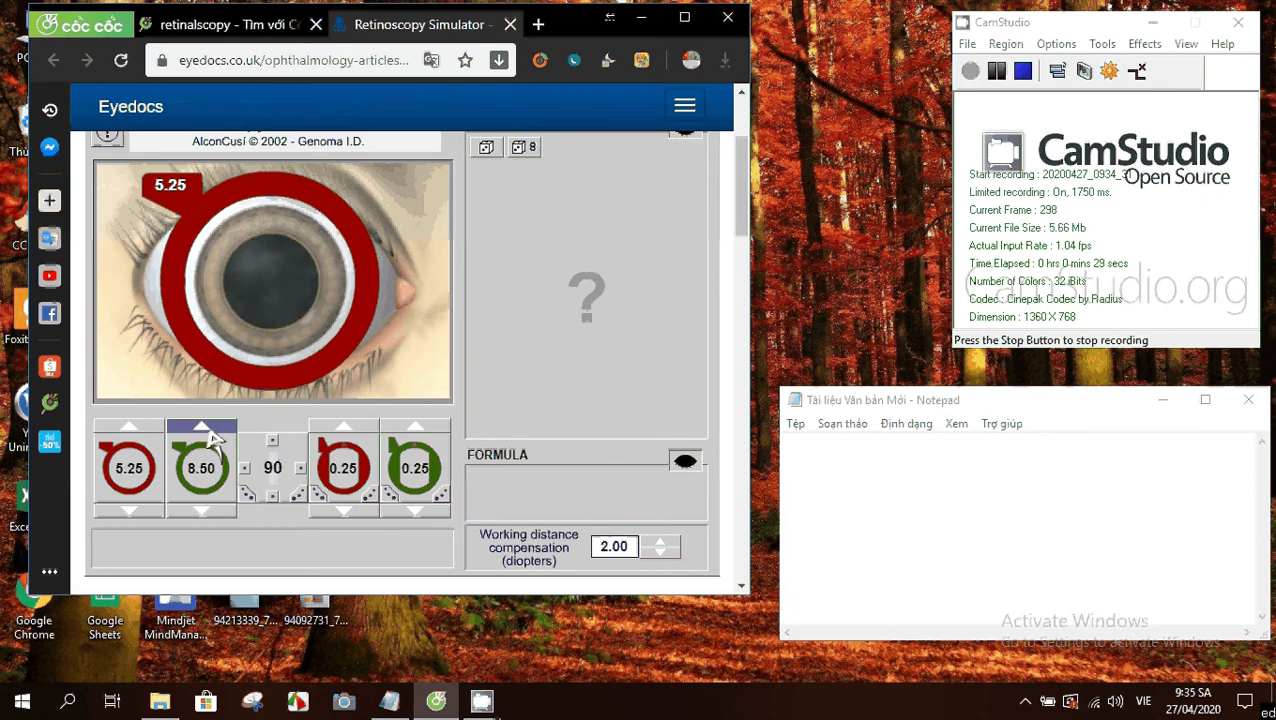
left_click(210, 437)
left_click(210, 437)
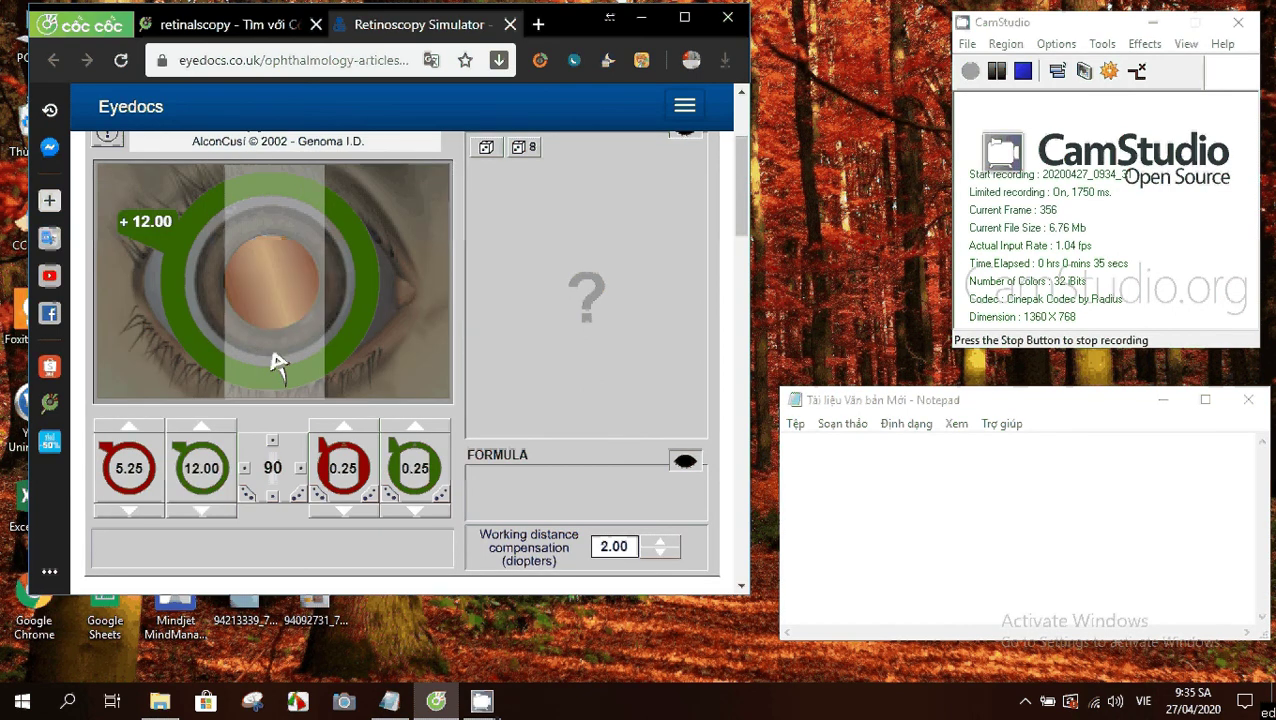
Step: Test the red minus sphere lens at 10.25 on the eye, and put the +12.00 sphere lens back over it
left_click(137, 432)
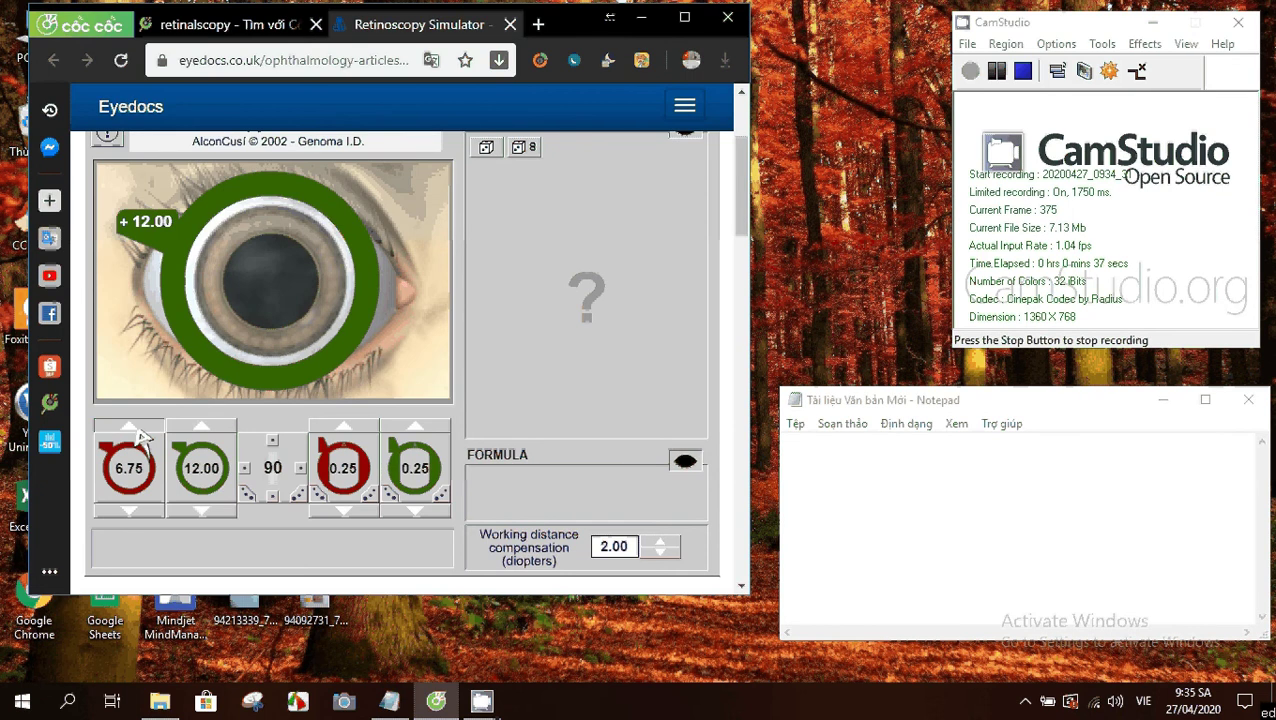
left_click(137, 432)
left_click(137, 432)
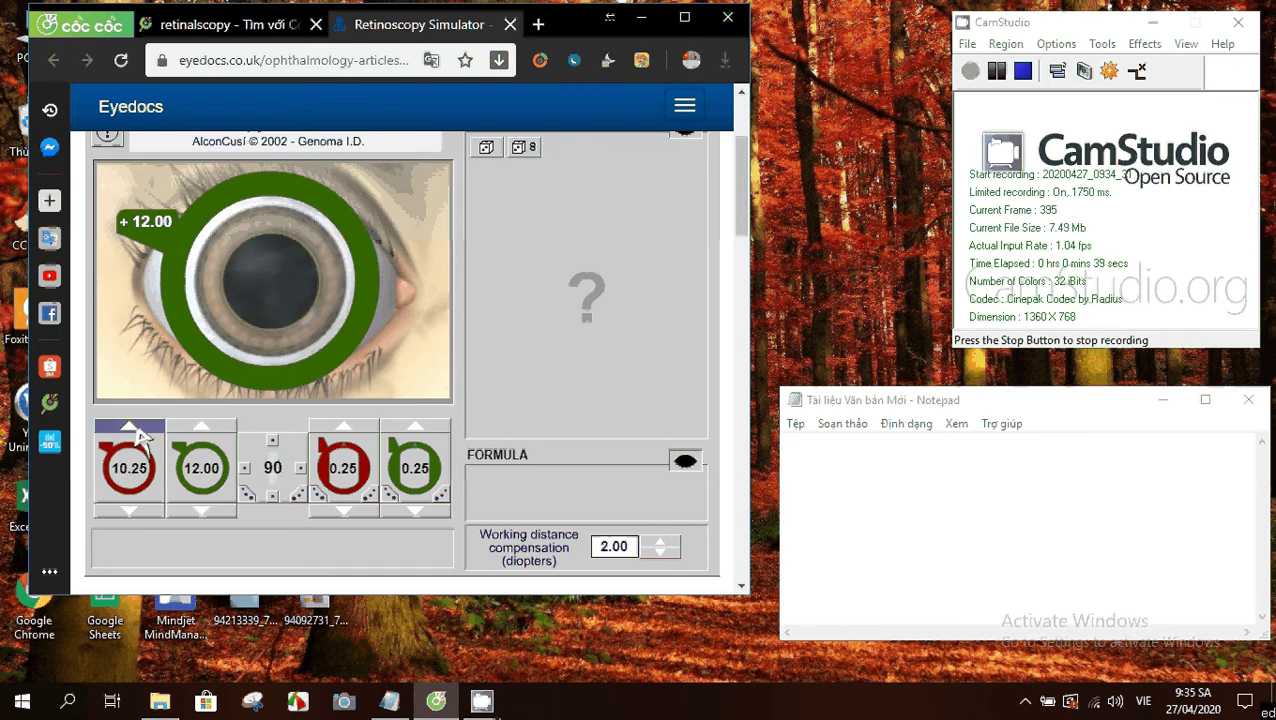
left_click_drag(158, 472, 255, 343)
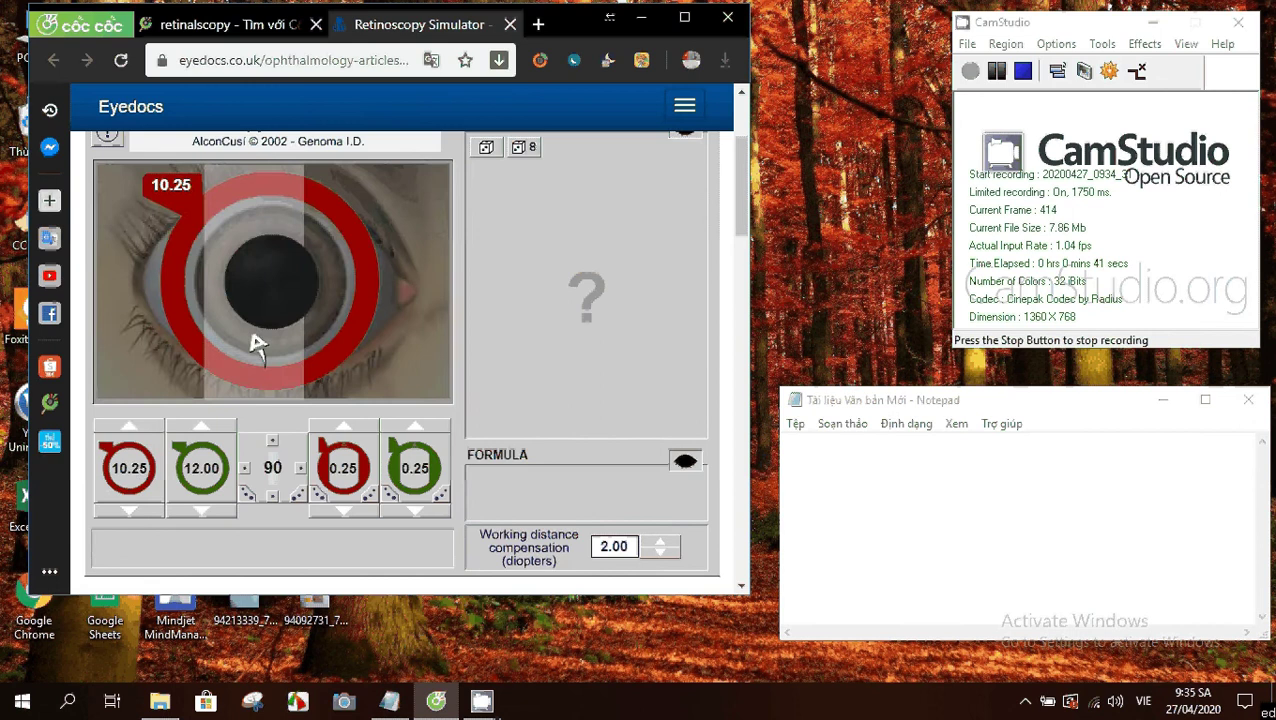
left_click_drag(183, 484, 255, 341)
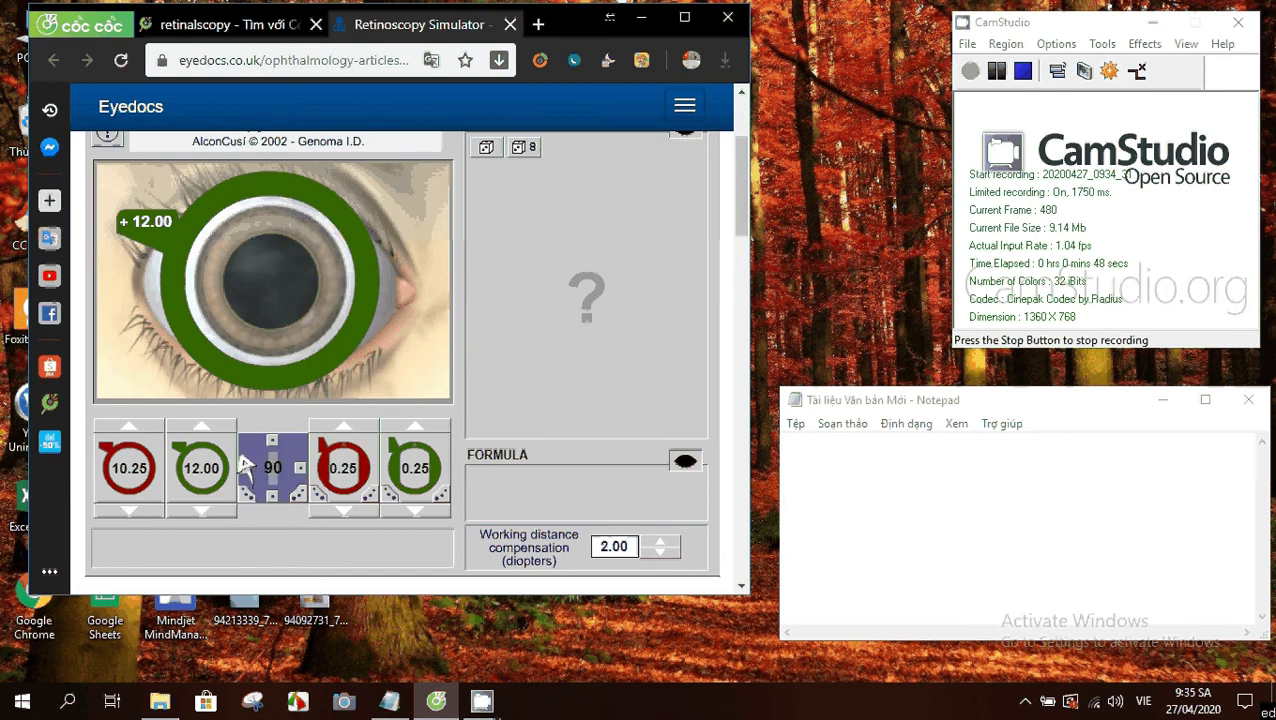
Step: Align the retinoscope streak with the reflex by rotating its axis to 115 degrees
left_click(246, 492)
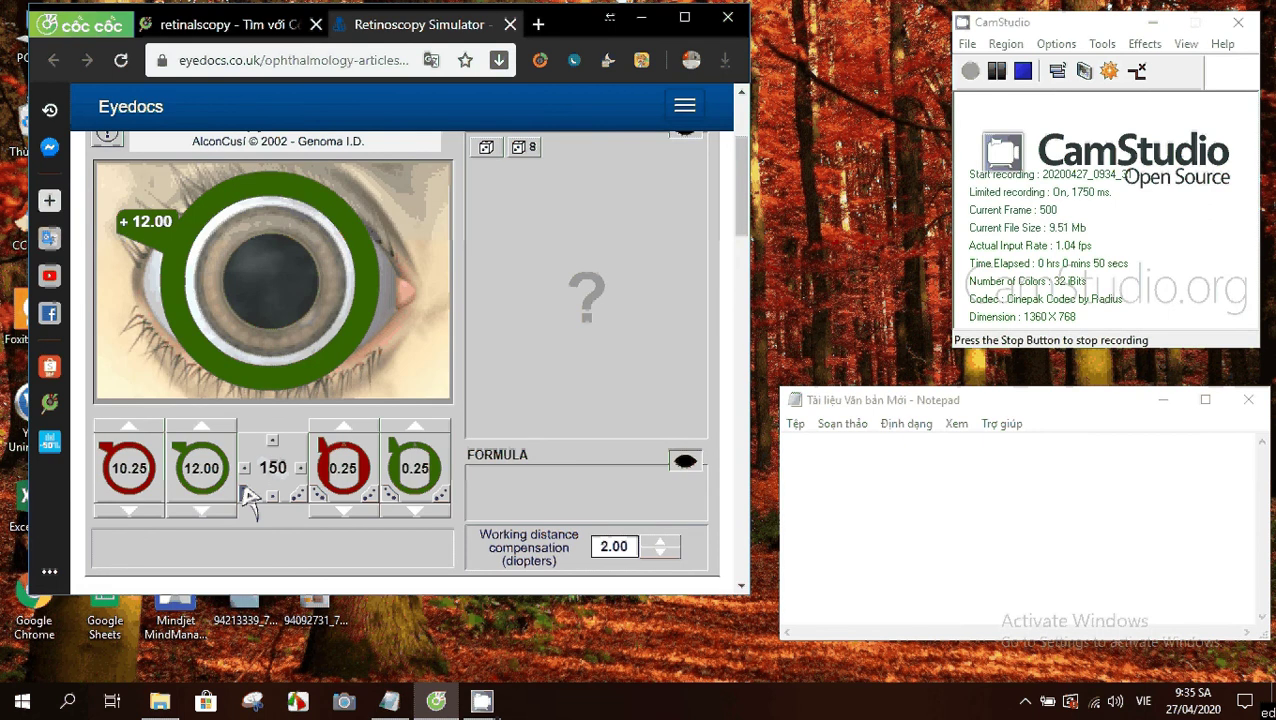
left_click(299, 497)
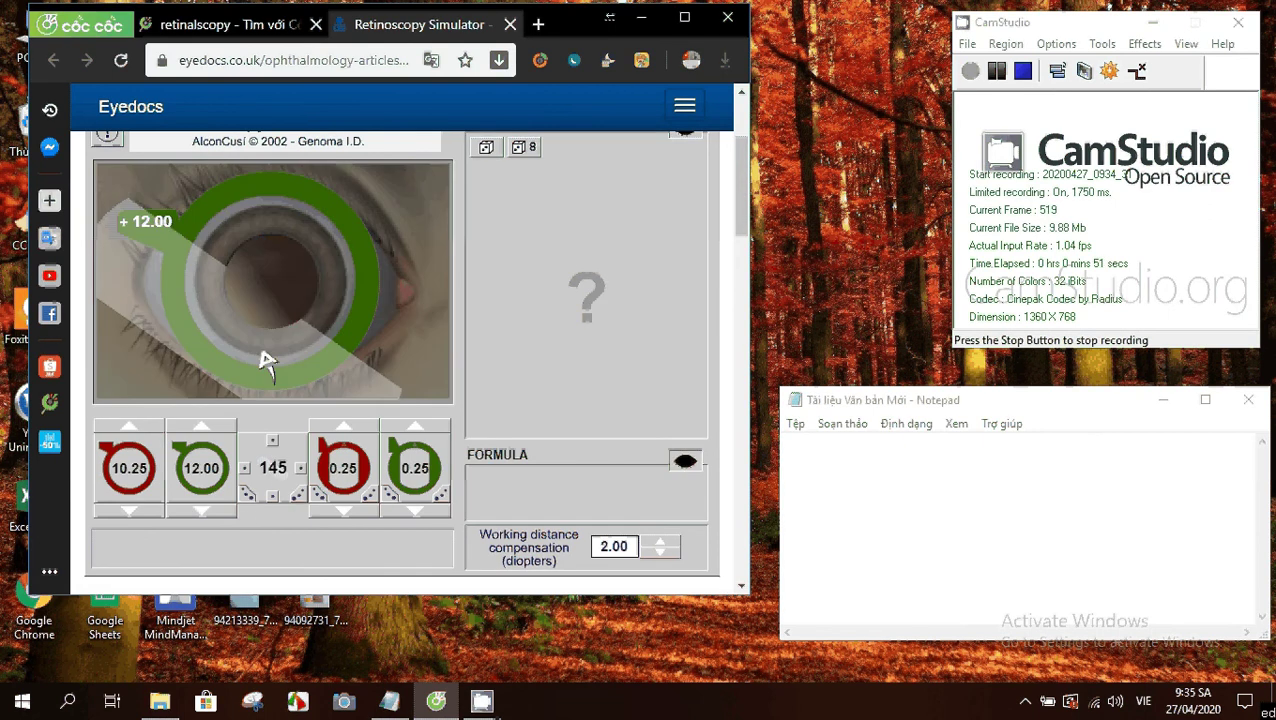
double_click(297, 496)
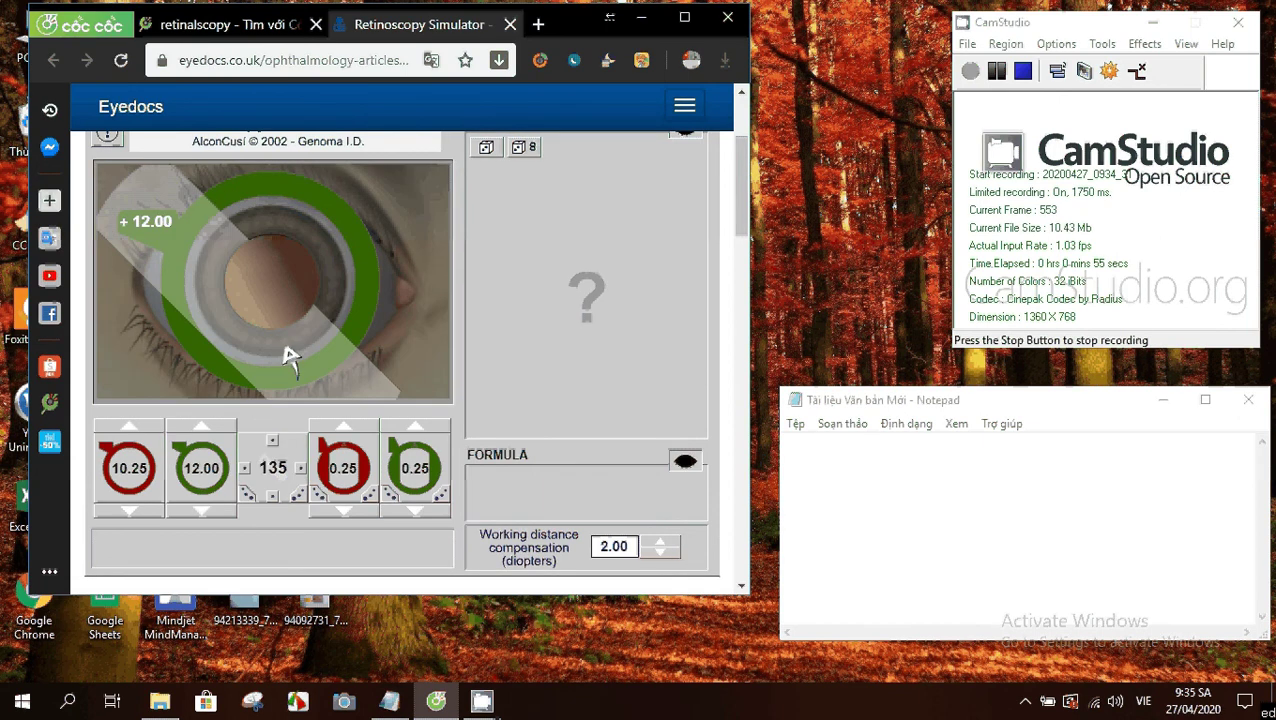
double_click(298, 466)
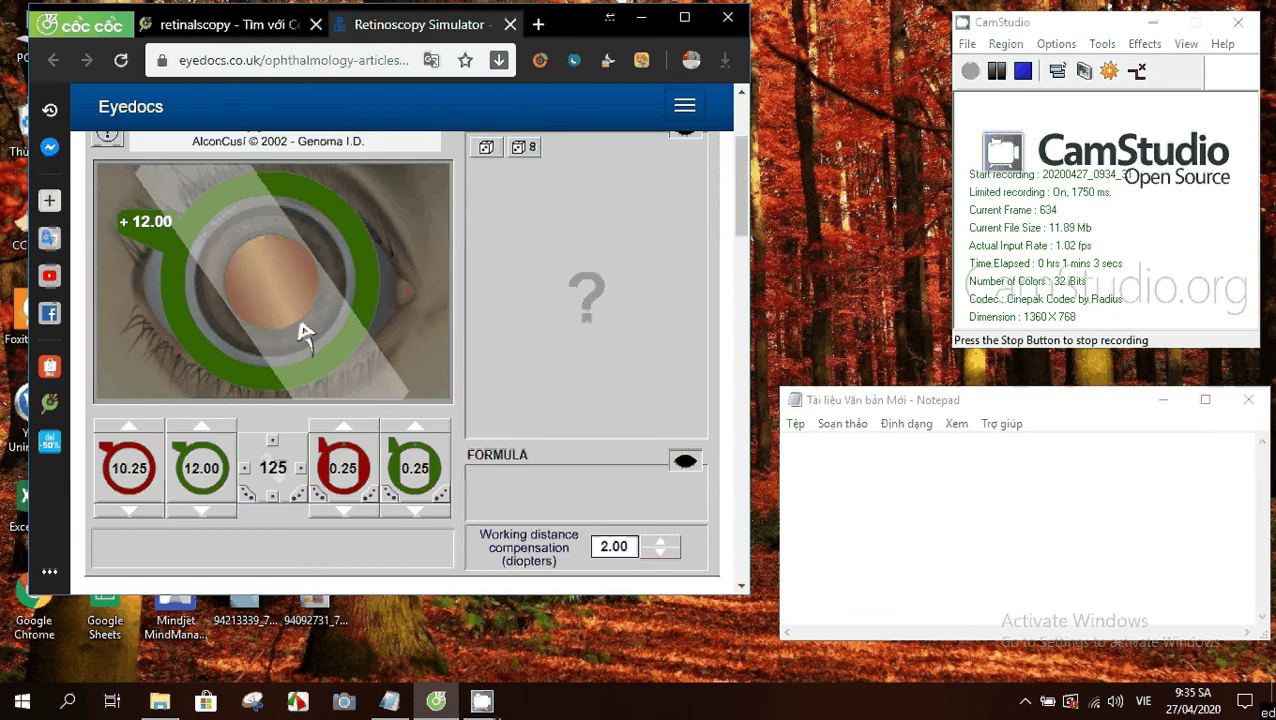
left_click(298, 494)
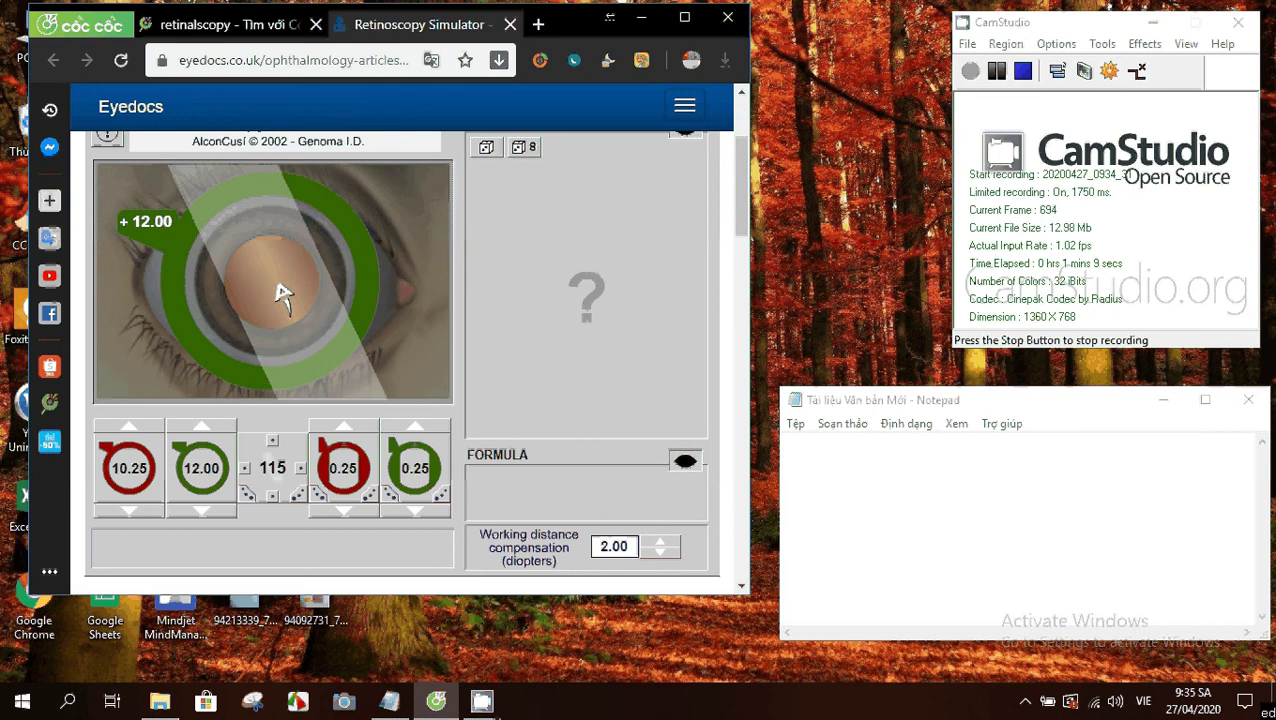
Step: Neutralize the reflex on the 115-degree axis by setting the plus sphere lens to 15.00
double_click(215, 425)
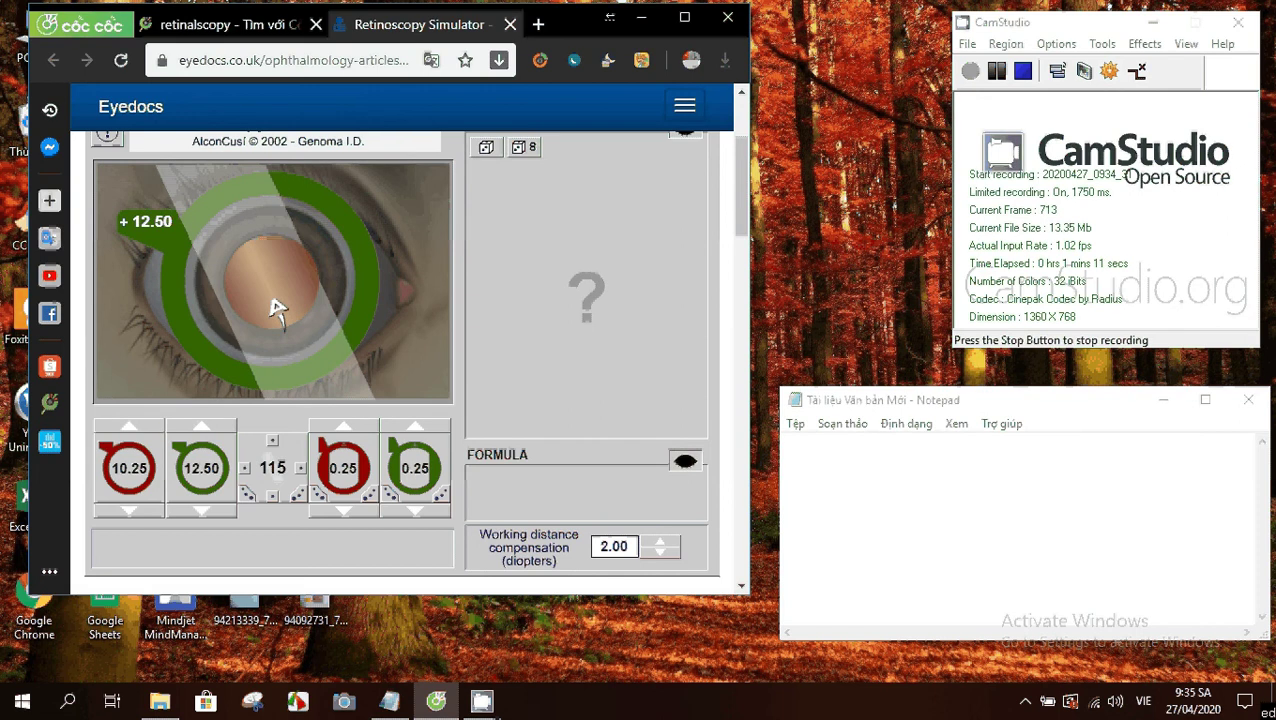
double_click(226, 428)
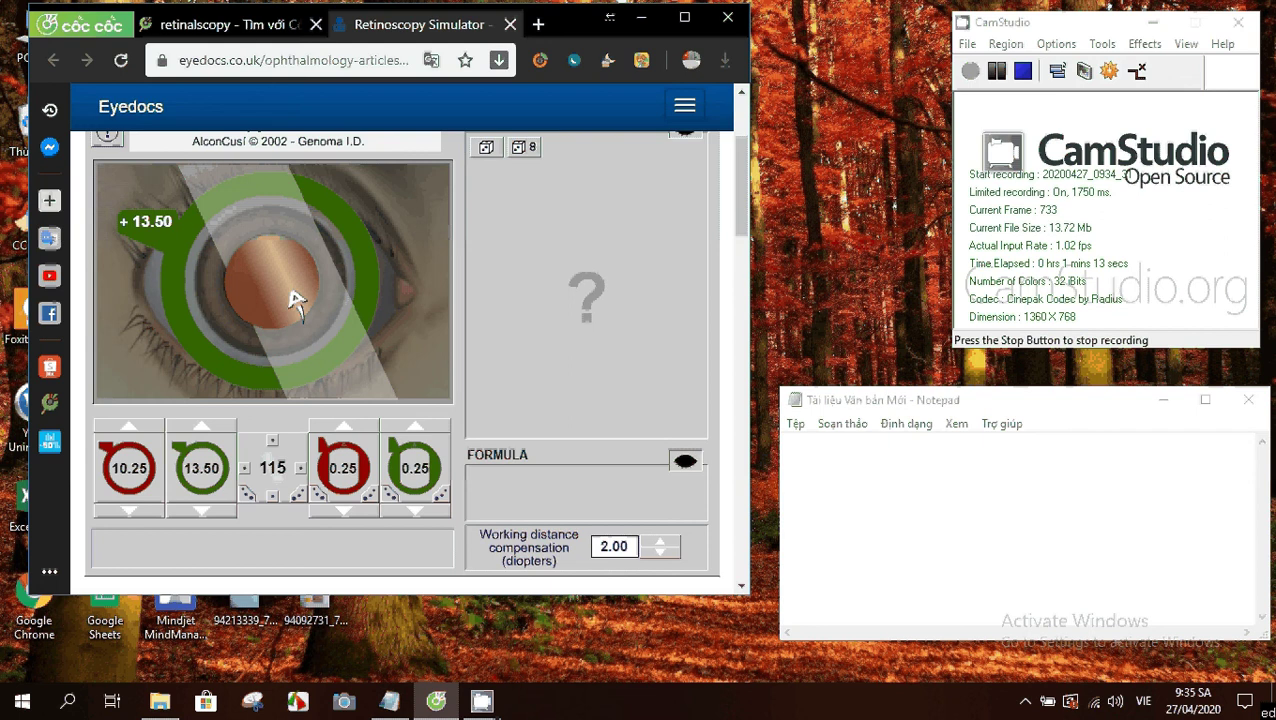
left_click(216, 428)
triple_click(216, 428)
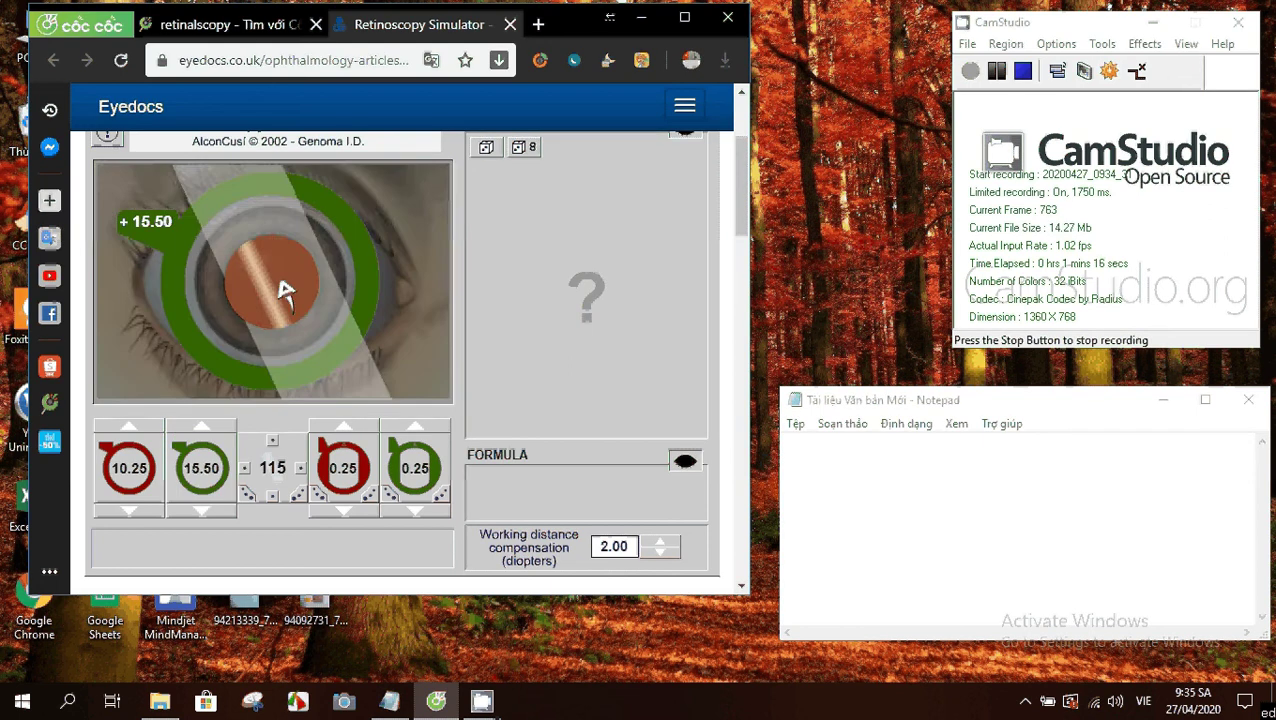
left_click(203, 511)
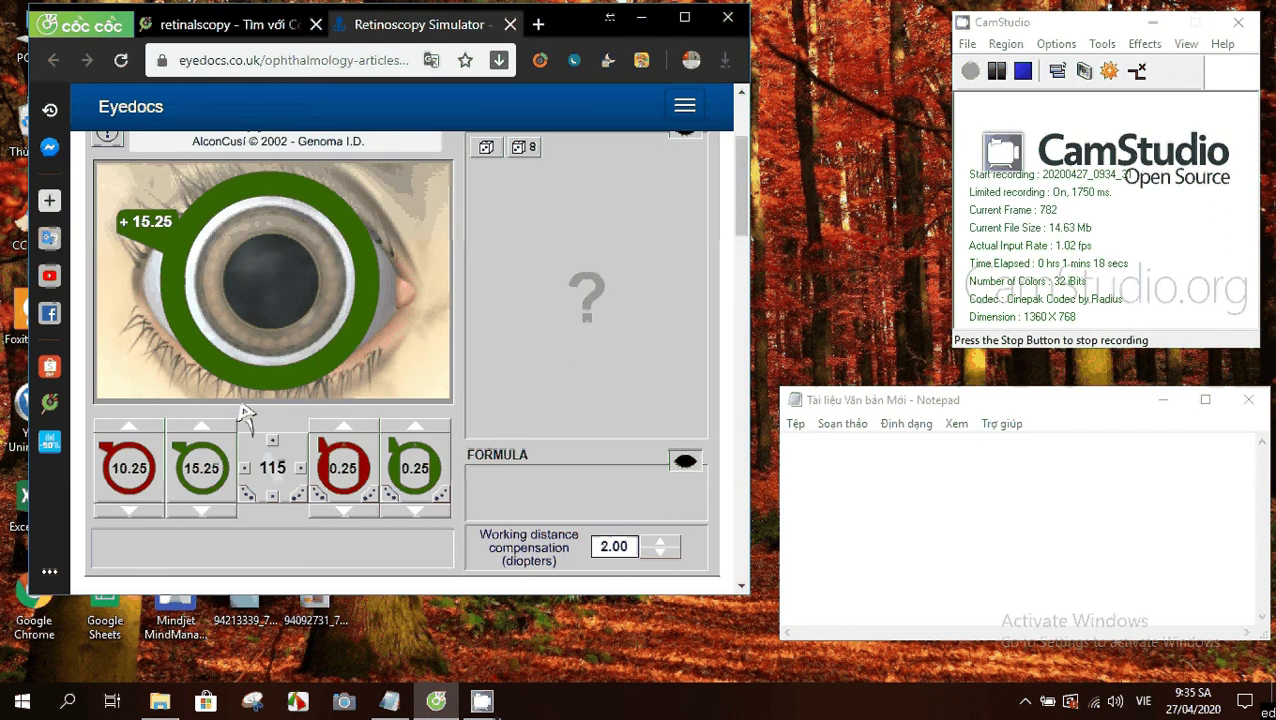
left_click(203, 511)
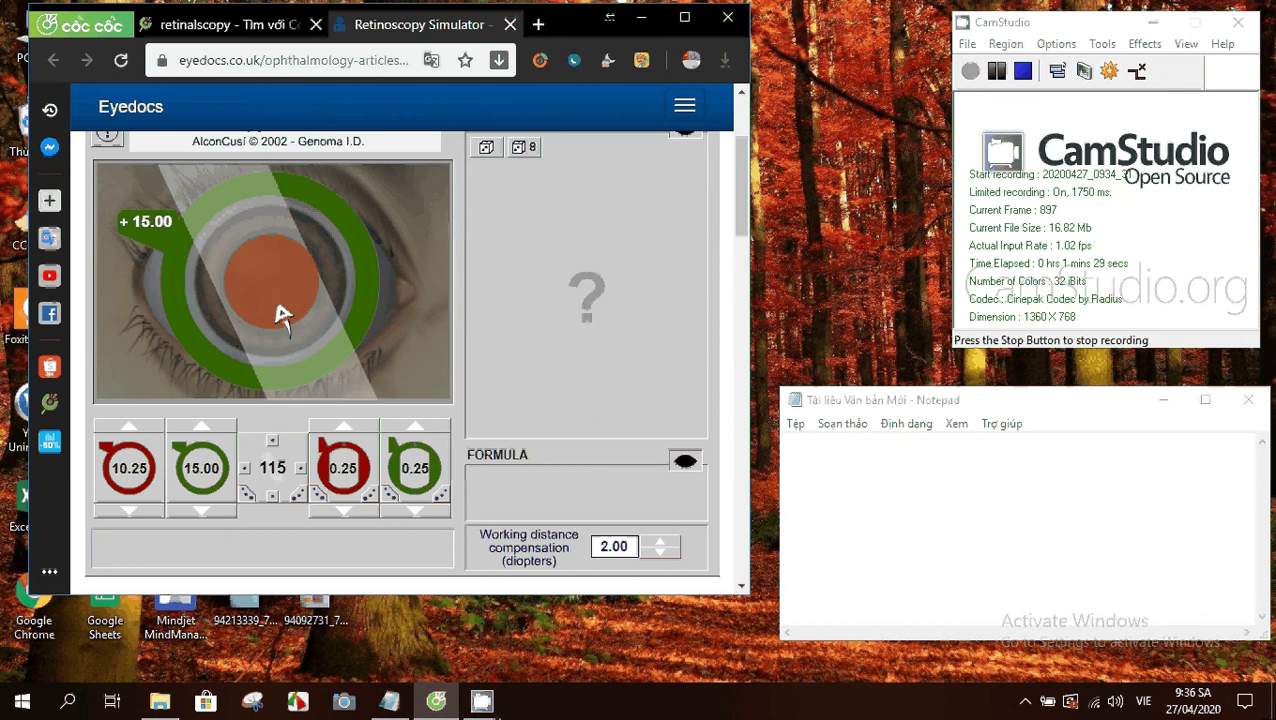
left_click(799, 450)
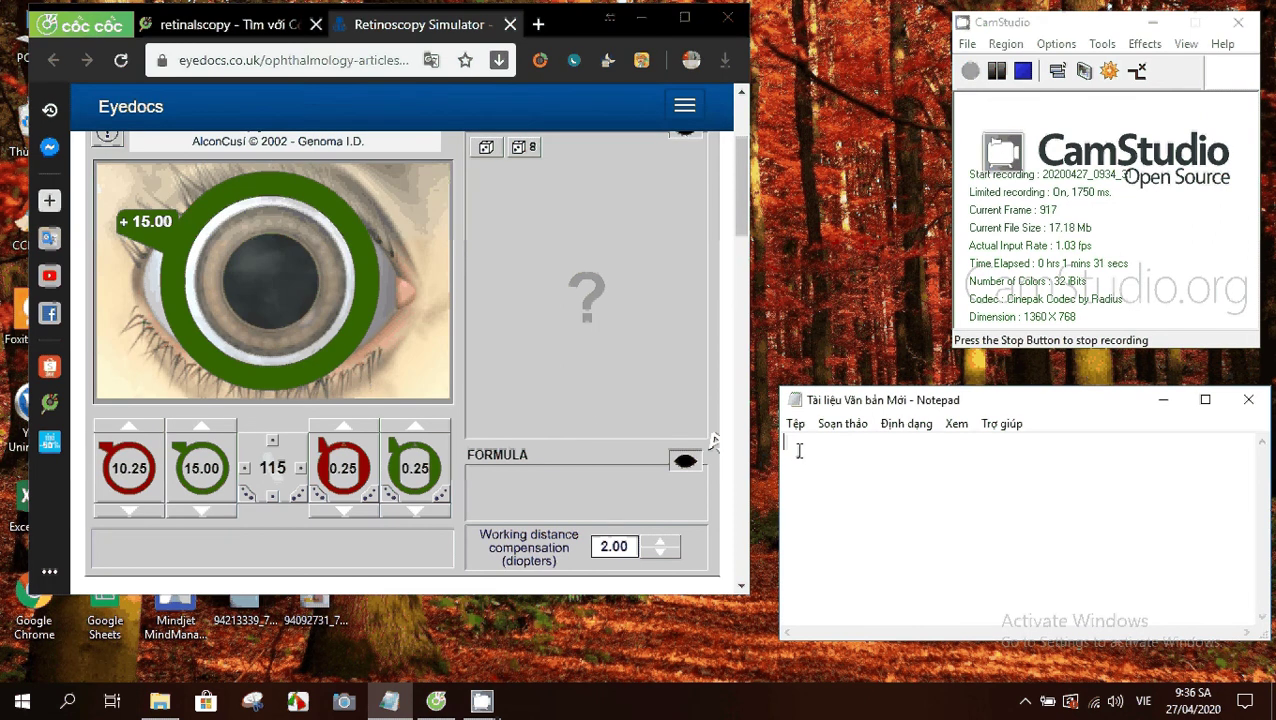
type("+ 1")
key("BackSpace")
key("BackSpace")
type("3")
key("BackSpace")
key("BackSpace")
type("+ ảắ")
key("BackSpace")
key("BackSpace")
key("BackSpace")
key("BackSpace")
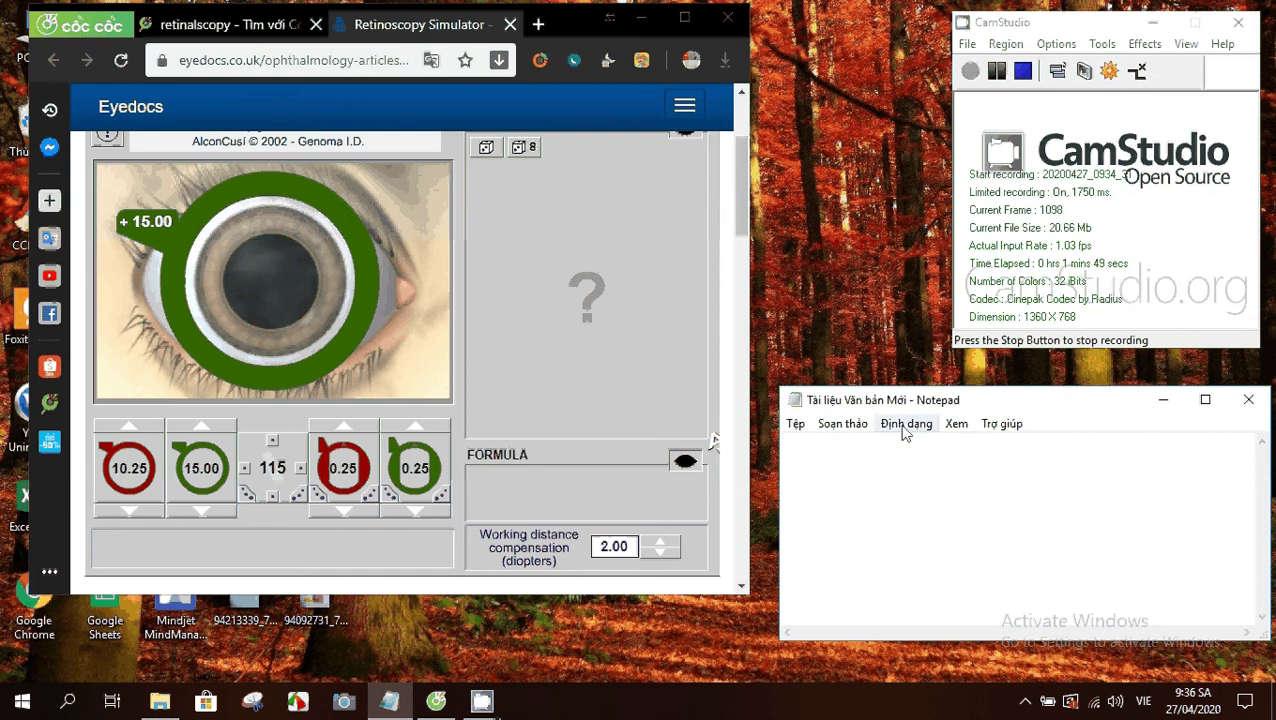
Step: Start a new blank Notepad document without saving the changes to the current one
left_click(799, 427)
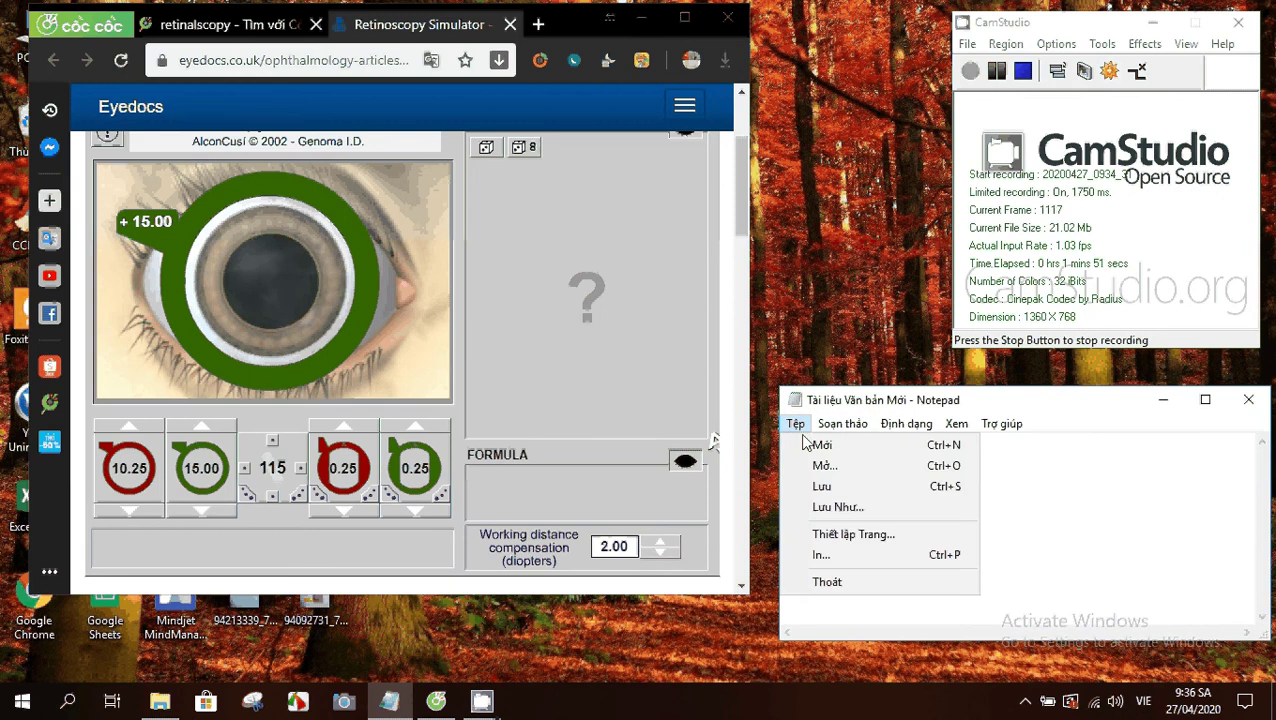
left_click(804, 445)
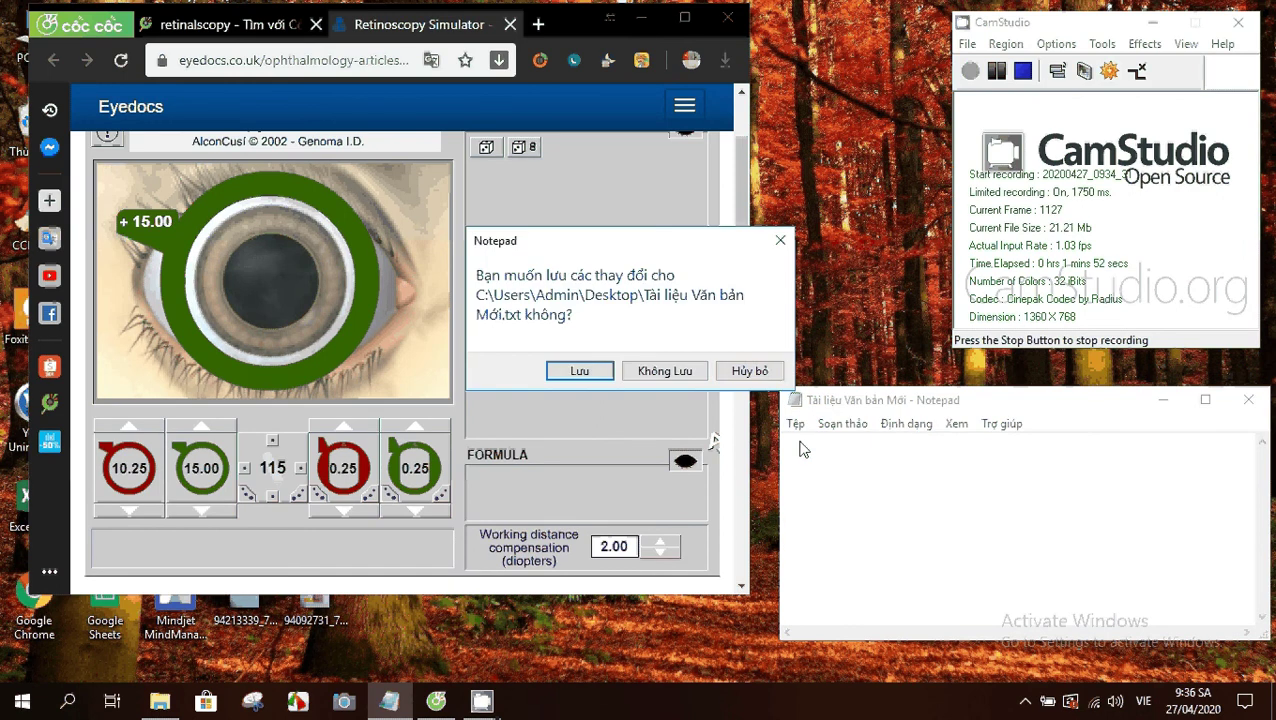
left_click(640, 373)
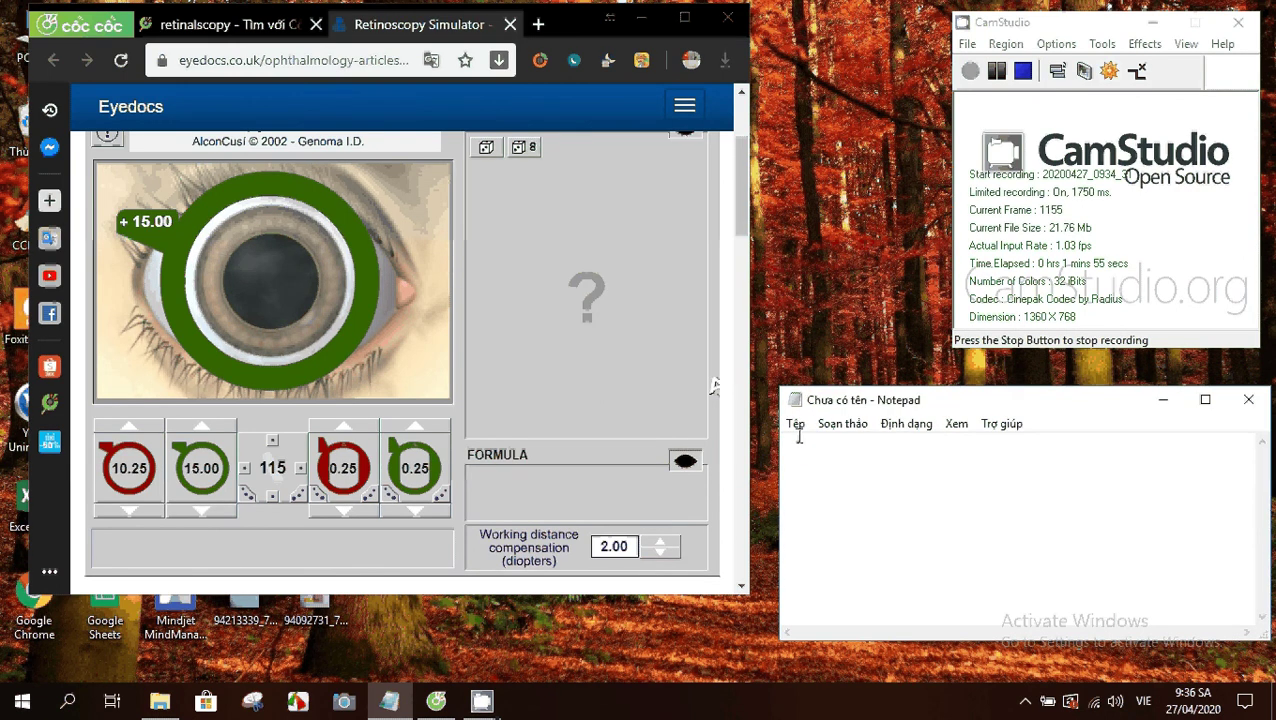
type("+ă")
key("BackSpace")
key("BackSpace")
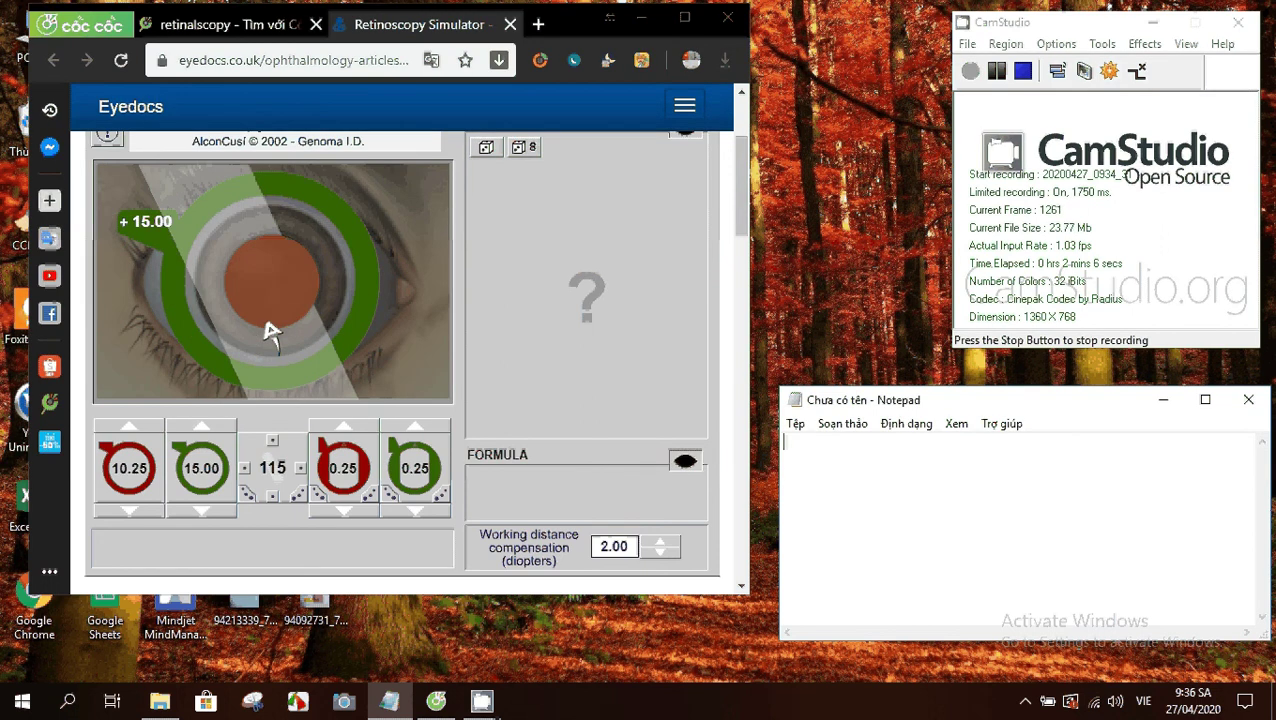
Step: Rotate the retinoscope streak to the perpendicular axis at 25 degrees and check the reflex there
left_click(297, 495)
left_click(297, 495)
left_click(297, 495)
left_click(297, 495)
left_click(297, 495)
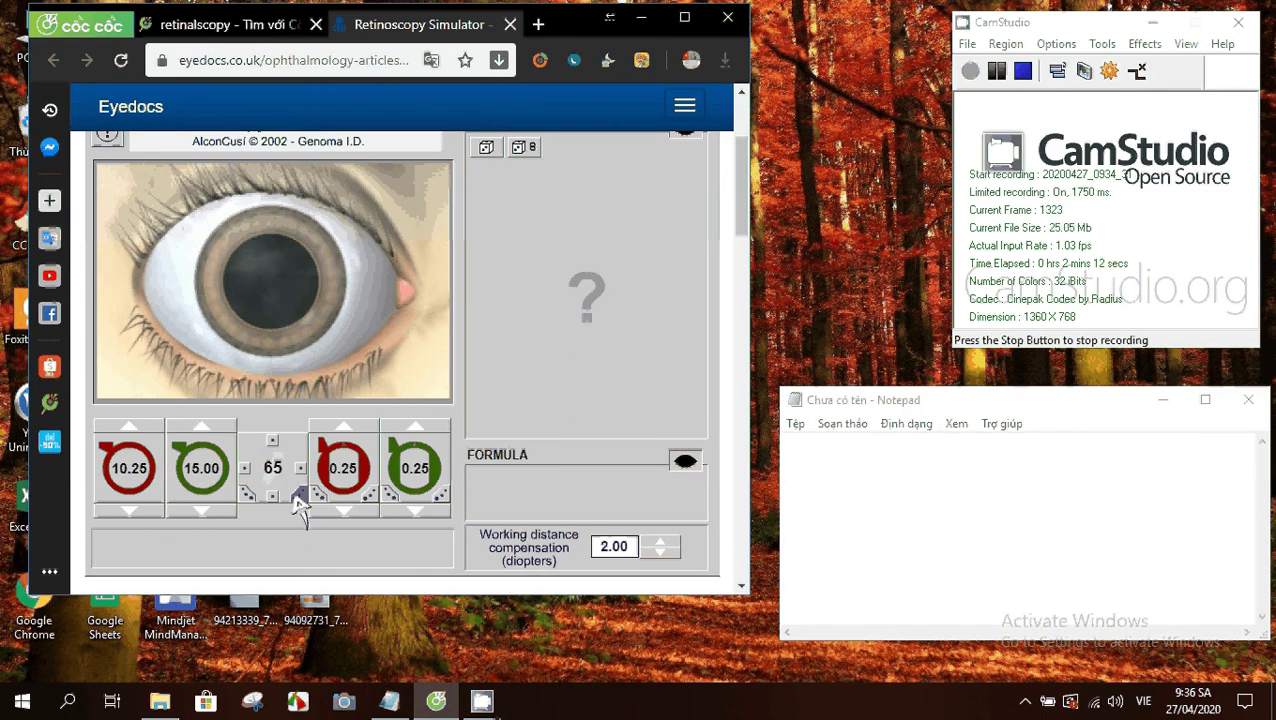
left_click(297, 495)
left_click(297, 495)
left_click(297, 495)
left_click(297, 495)
left_click(297, 495)
left_click(244, 494)
left_click(247, 494)
left_click(297, 496)
left_click(299, 496)
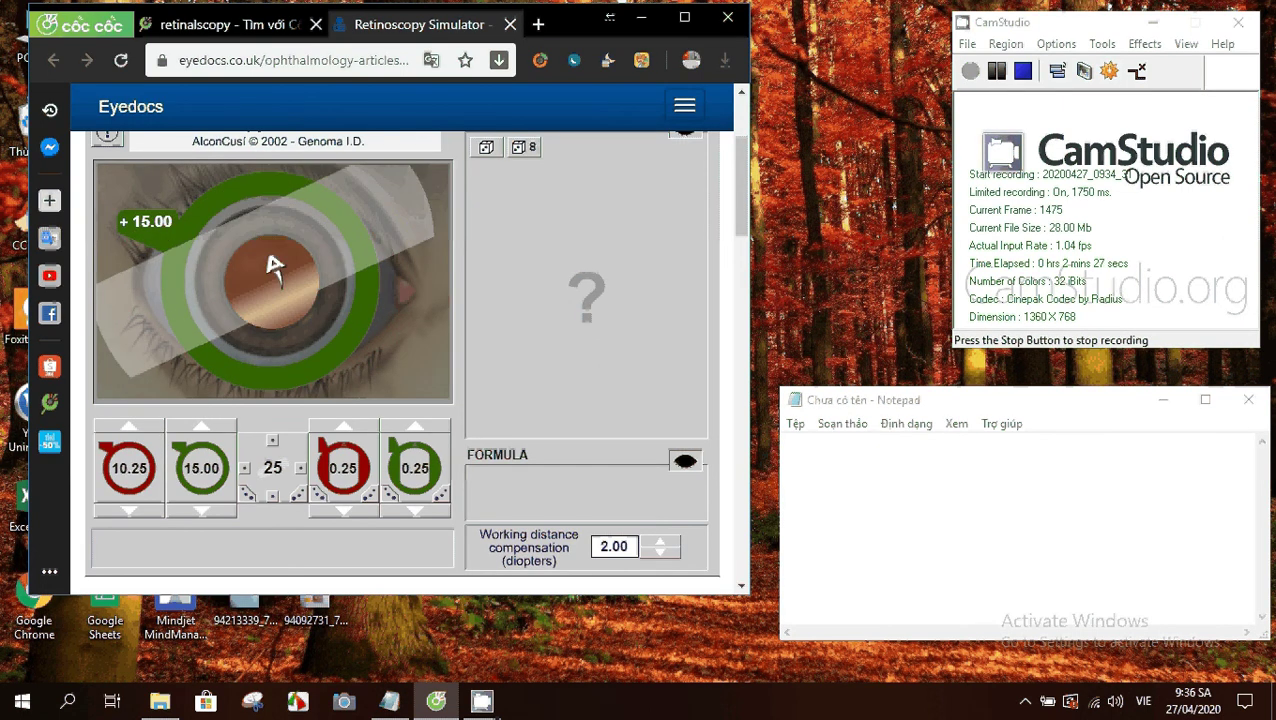
Step: Lower the plus sphere lens to 13.75 to neutralize the 25-degree axis, and reveal the hidden refraction formula
left_click(204, 511)
left_click(204, 511)
left_click(204, 511)
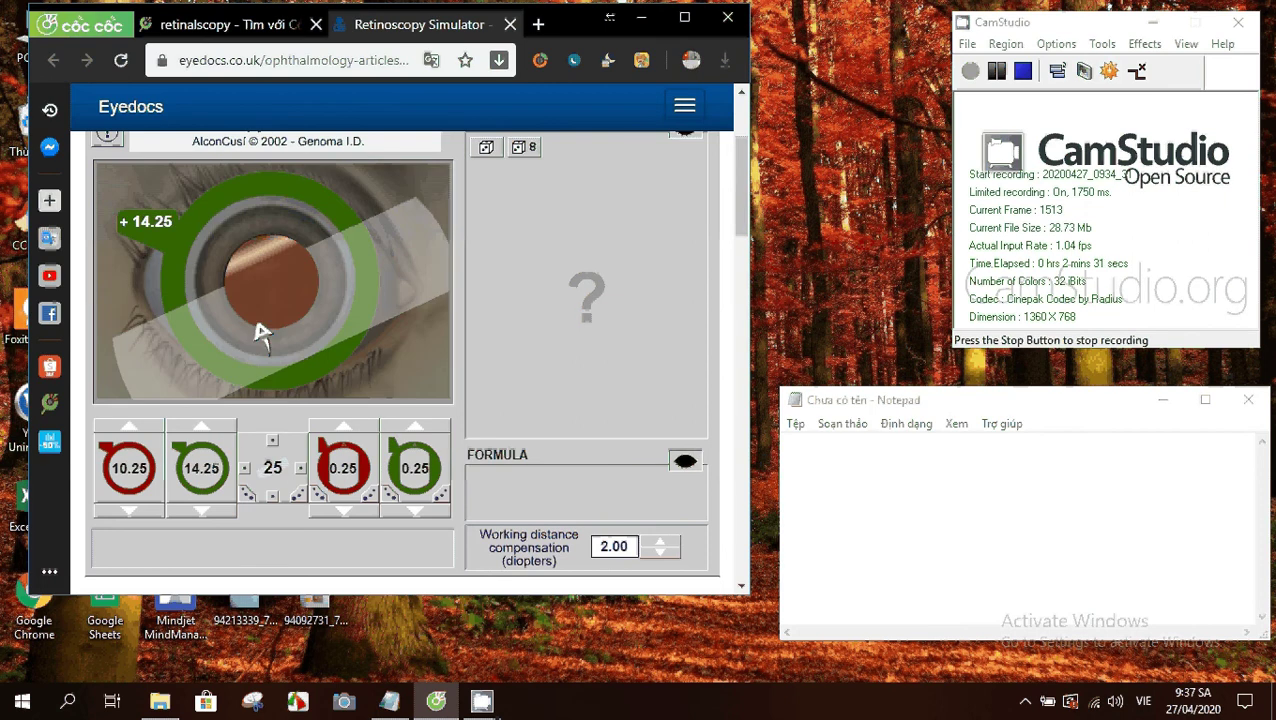
left_click(203, 511)
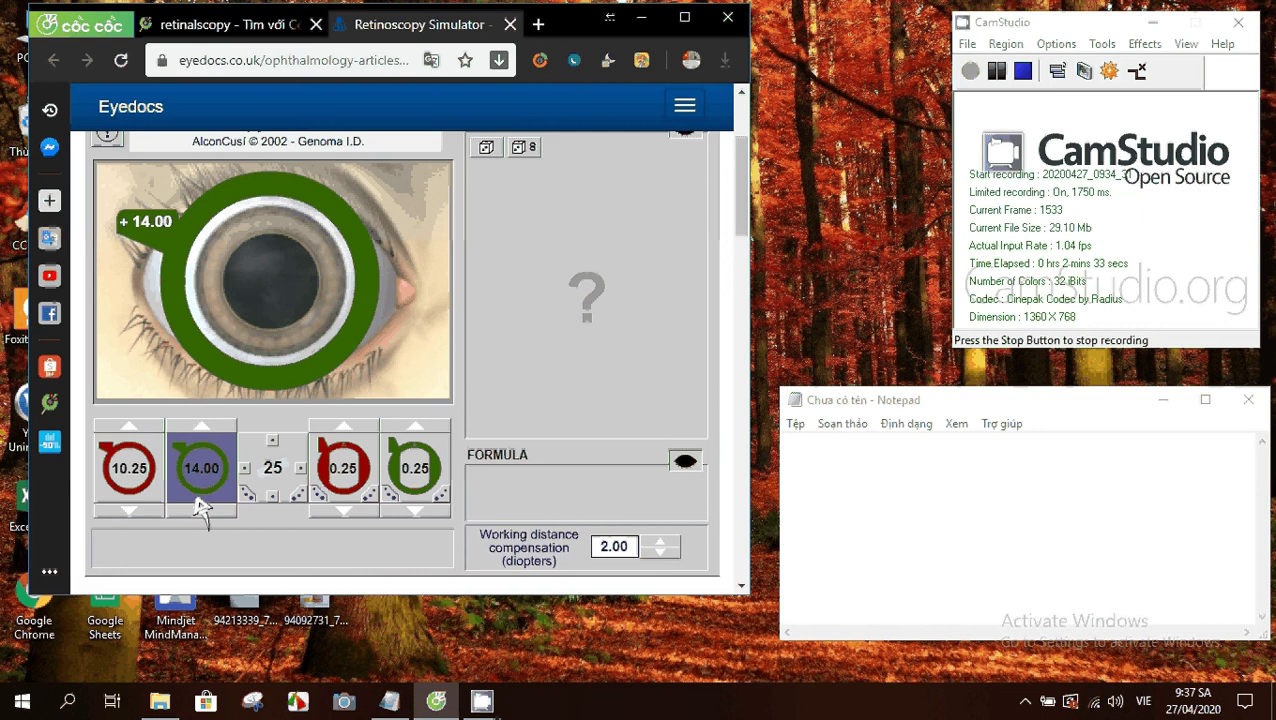
left_click(201, 509)
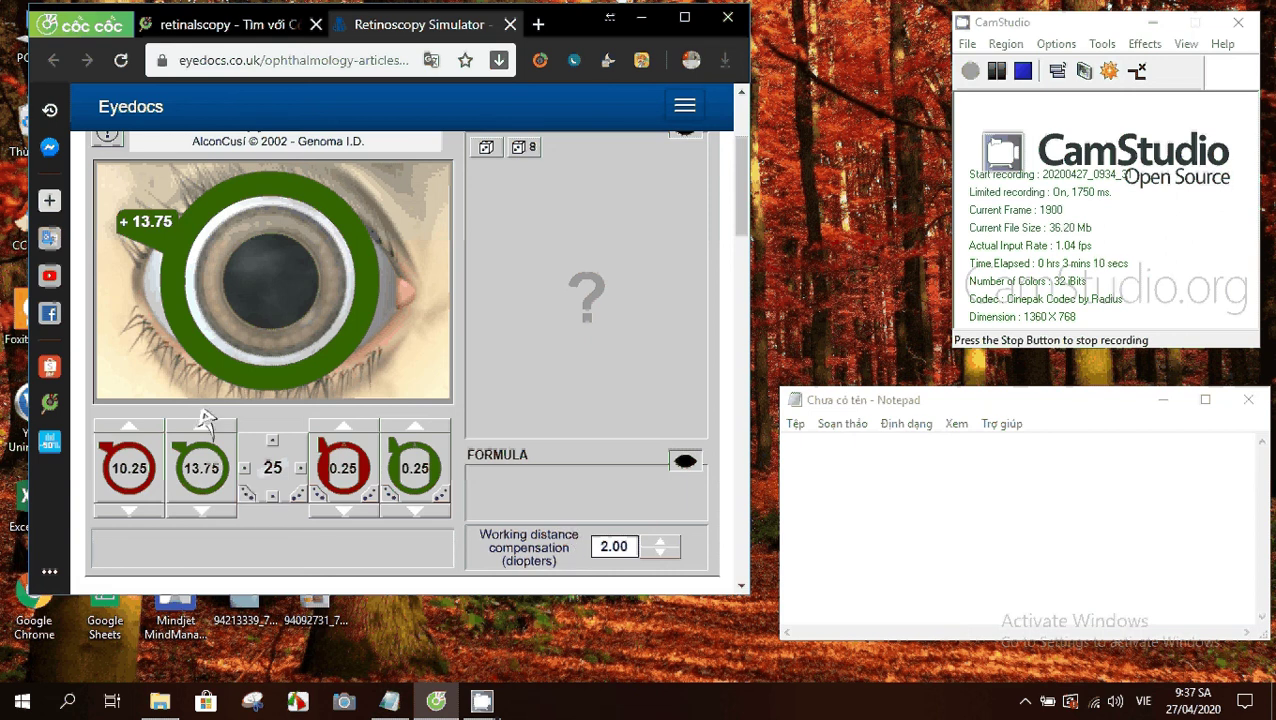
left_click(685, 463)
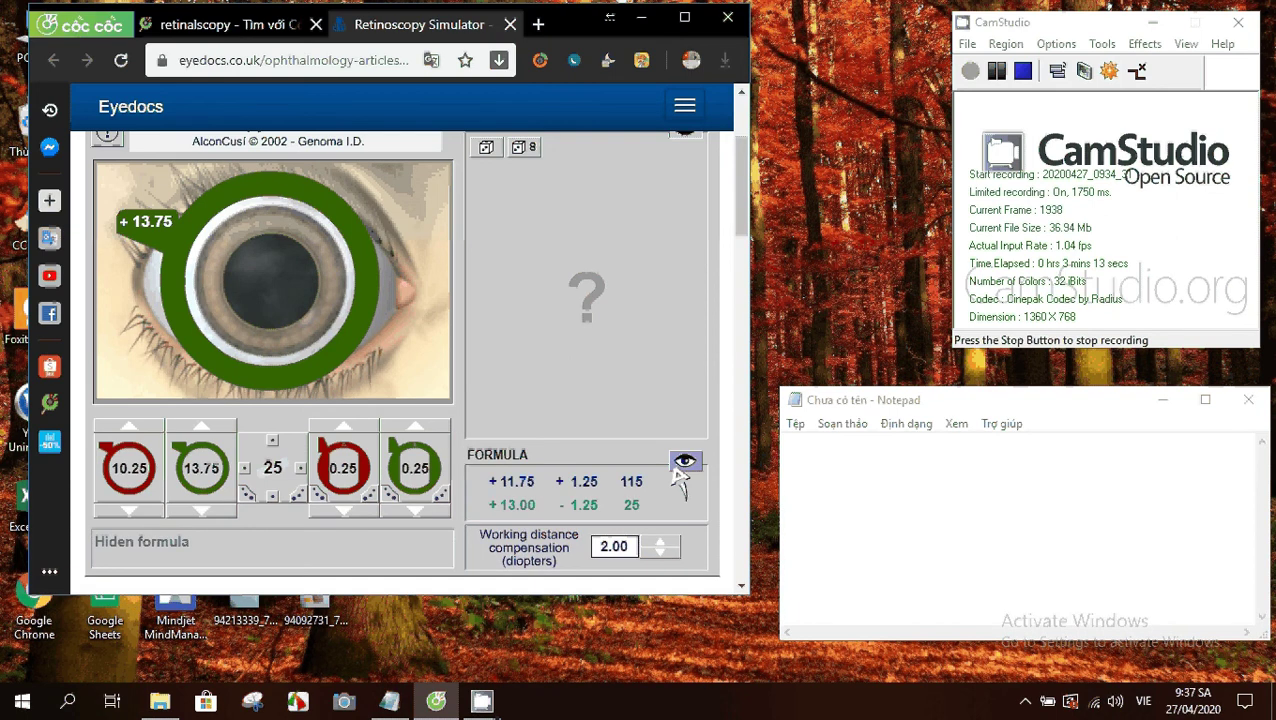